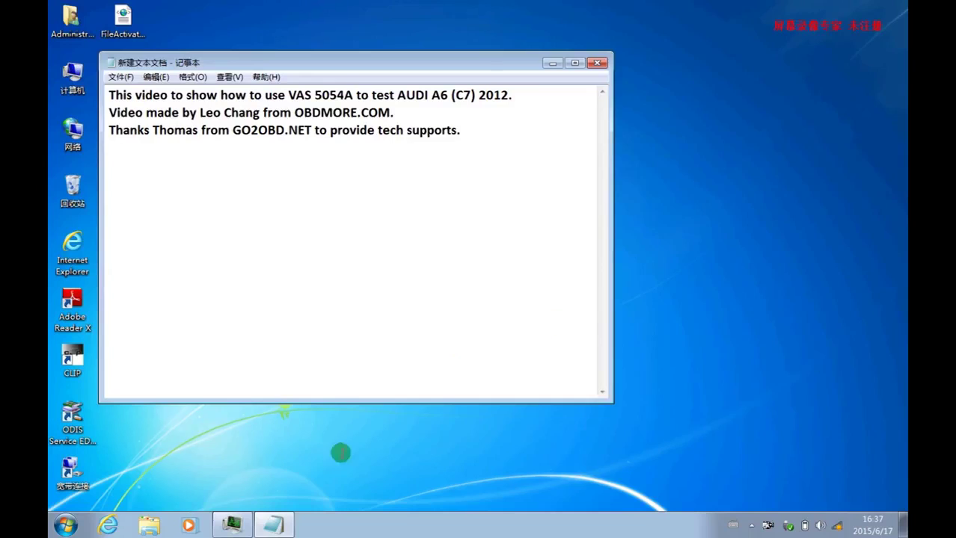
Launch Offboard Diagnostic Information System Service and acknowledge the release notes.
left_click(74, 521)
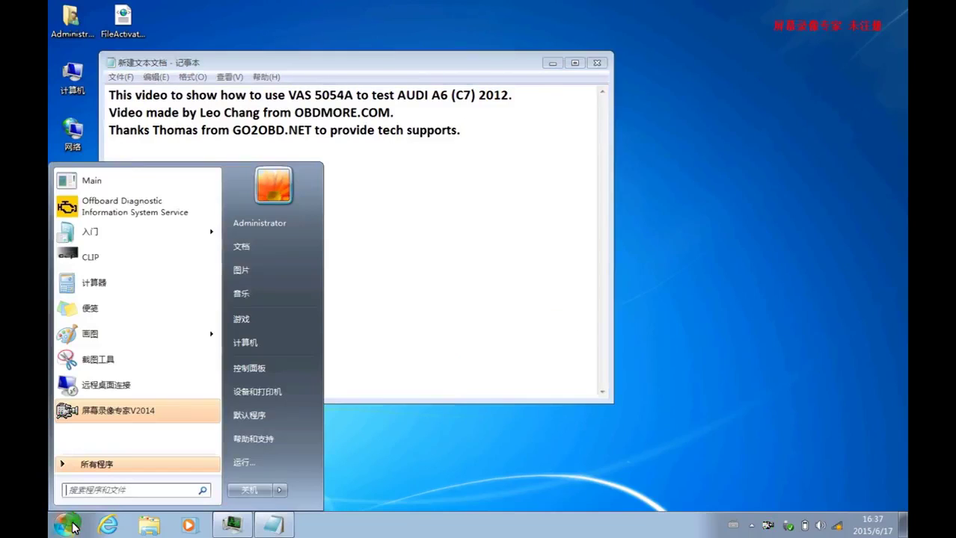
mouse_move(120, 228)
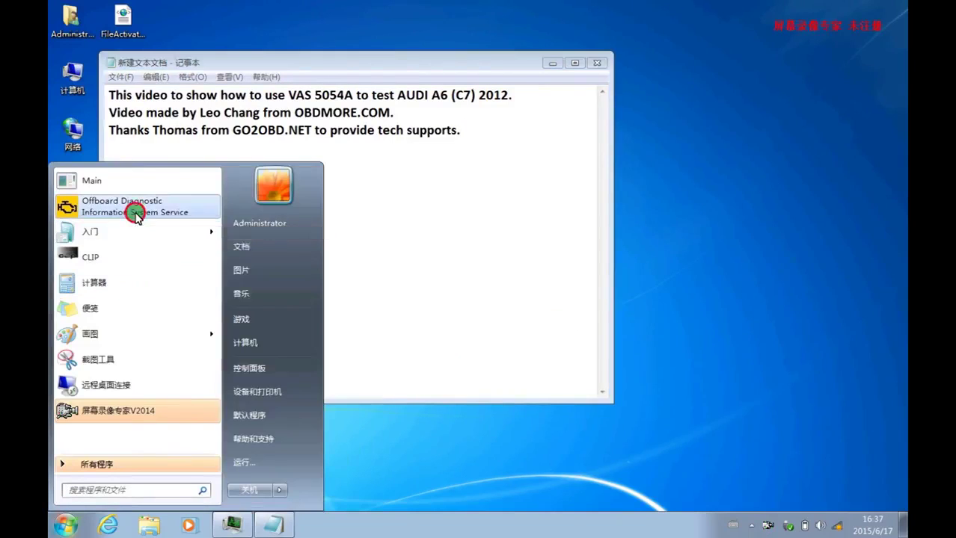
left_click(133, 208)
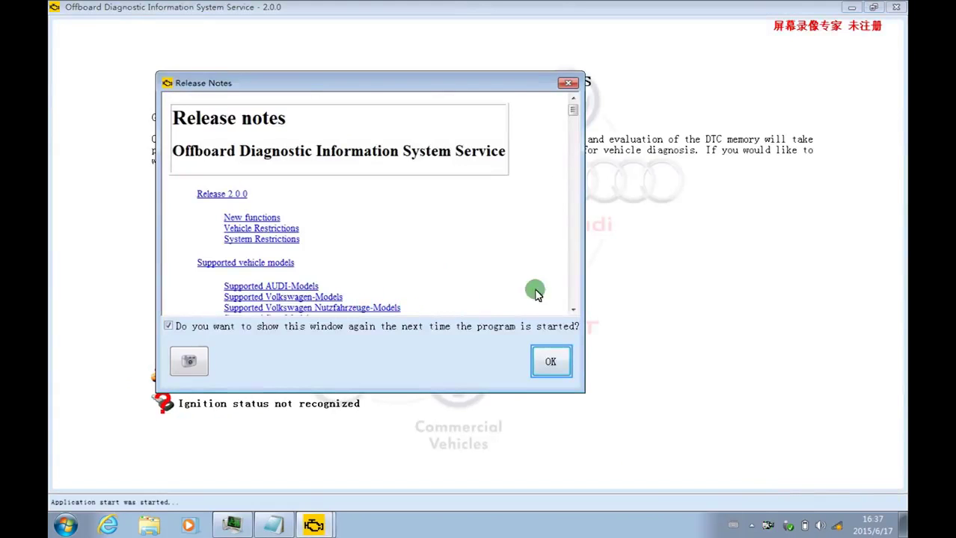
left_click(573, 305)
left_click(573, 302)
left_click(550, 361)
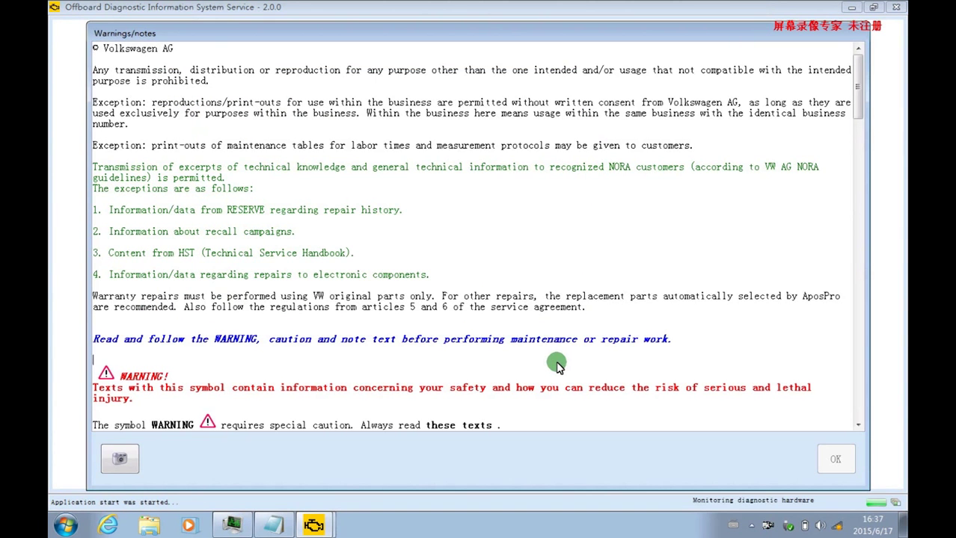
Go through the Warnings/notes text to its end and accept it.
left_click(856, 416)
left_click(856, 416)
left_click(855, 416)
left_click(841, 459)
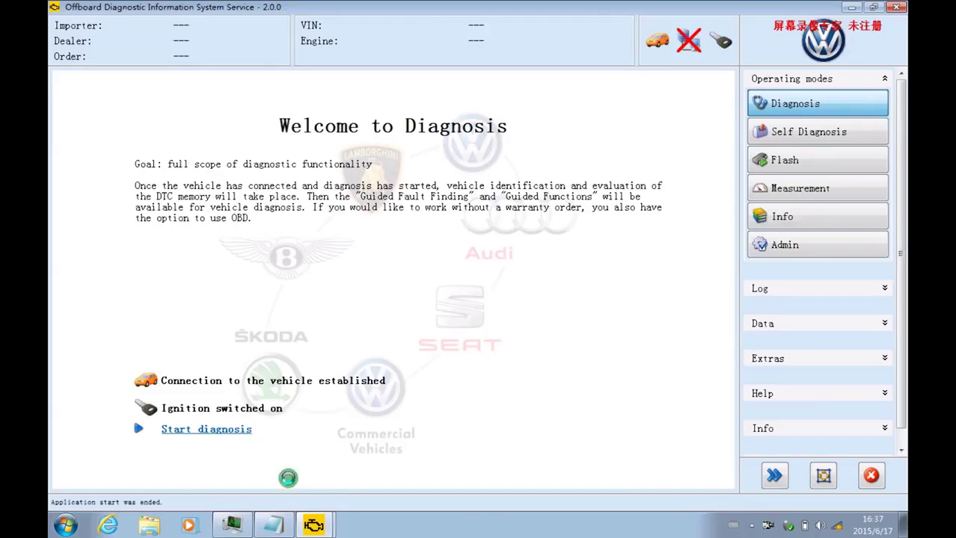
Switch to the Notepad document and add the line "1 It recognize the car and ignition without anny problem." below a blank line.
left_click(276, 525)
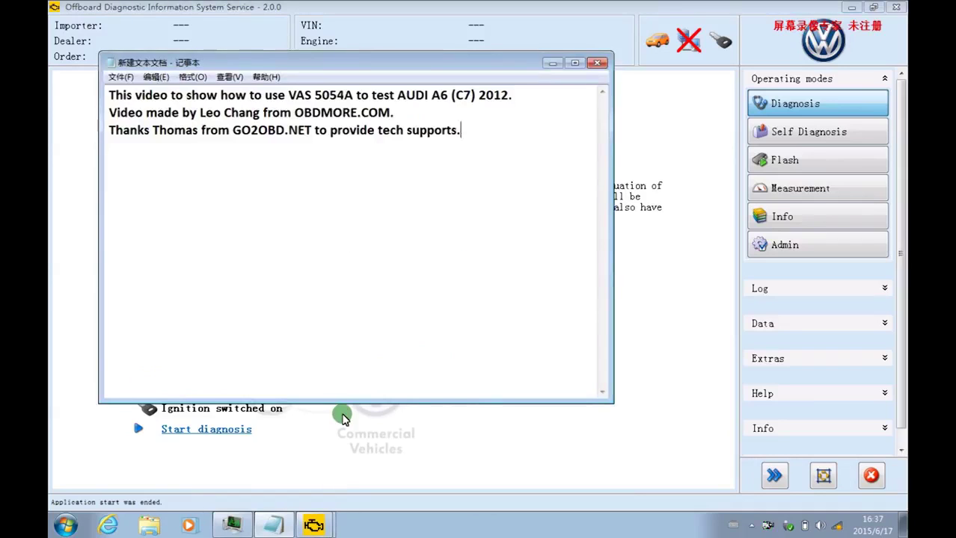
key("alt")
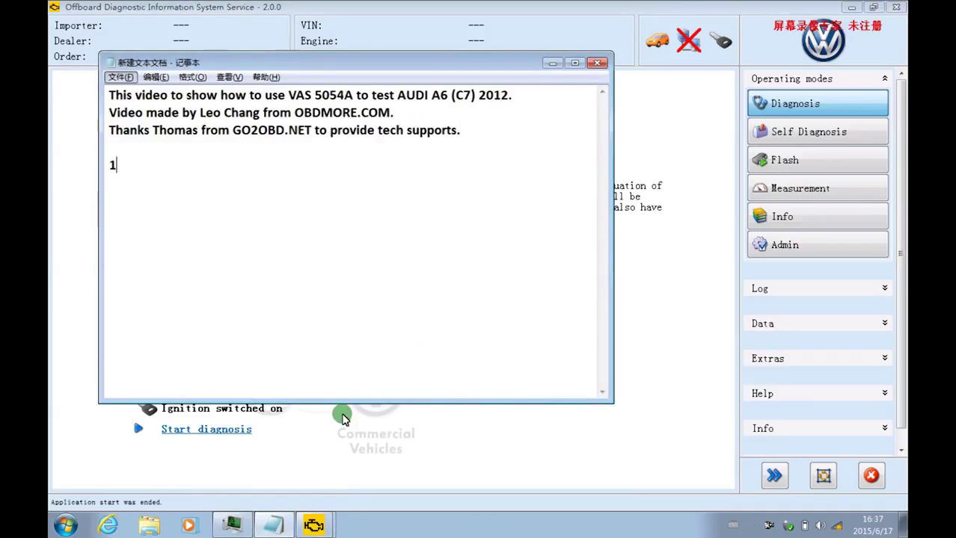
key("alt")
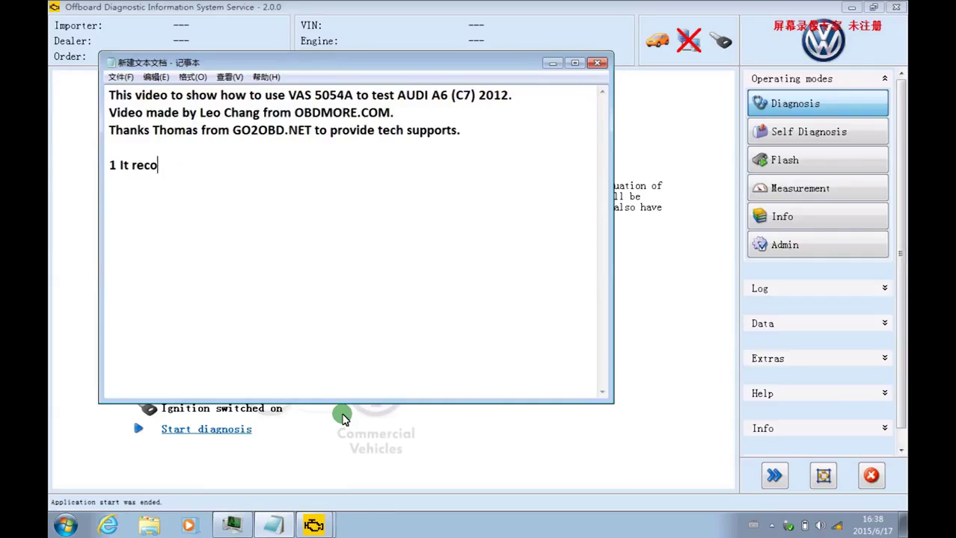
type("car ")
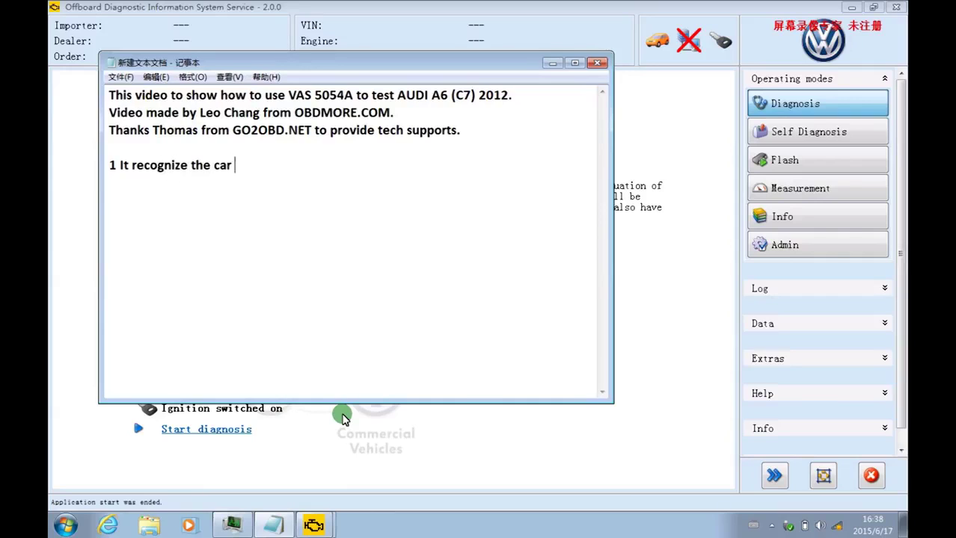
type("and ignition without anny problem.")
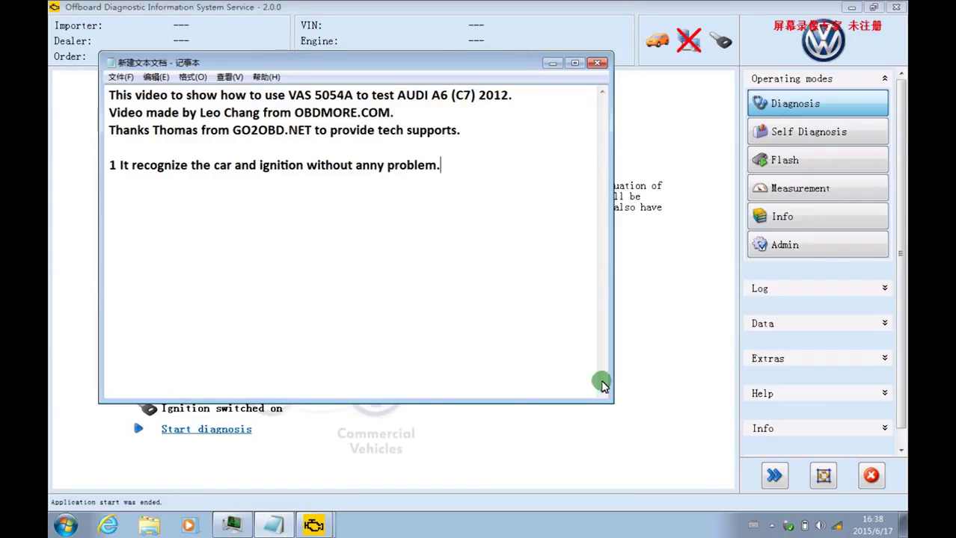
Return to Offboard Diagnostic Information System Service, start the diagnosis and acknowledge the automatic identification error.
left_click(640, 352)
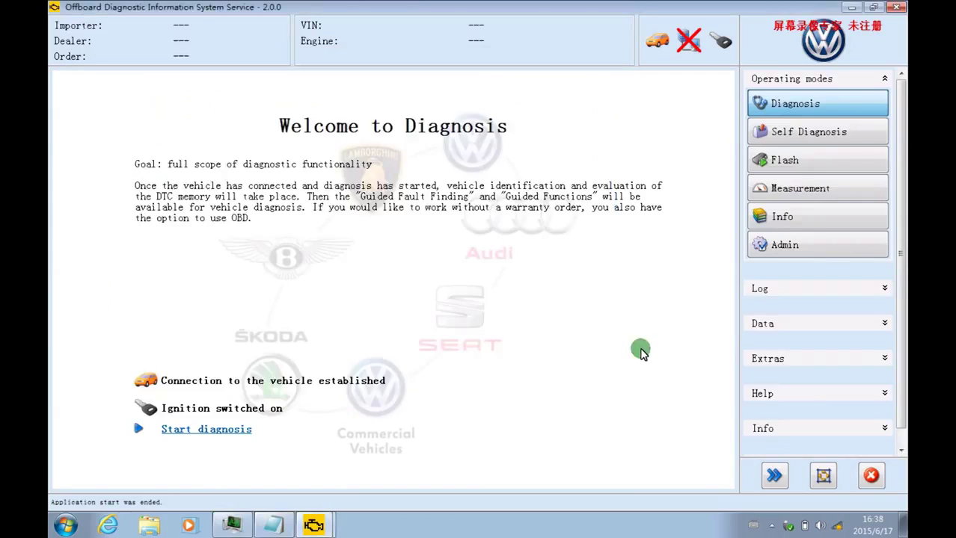
left_click(228, 431)
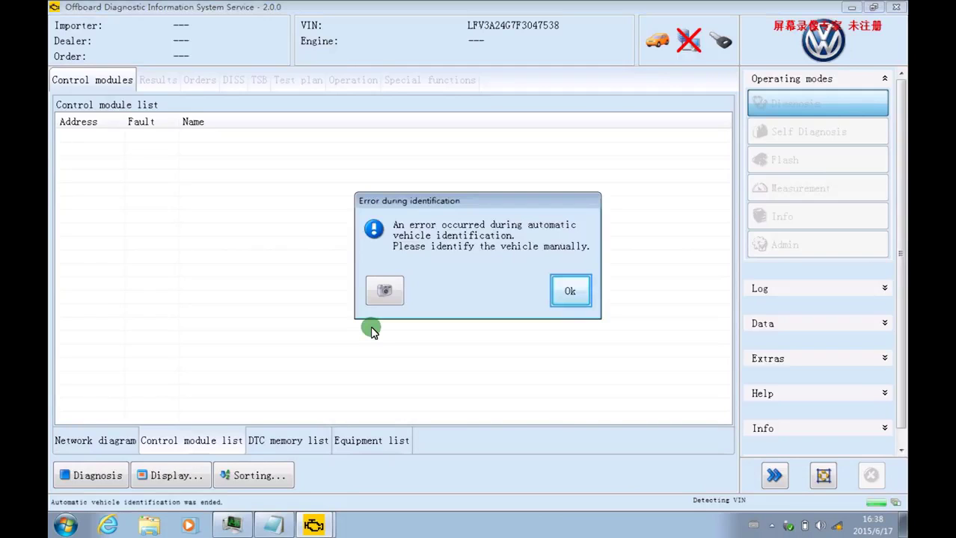
left_click(563, 293)
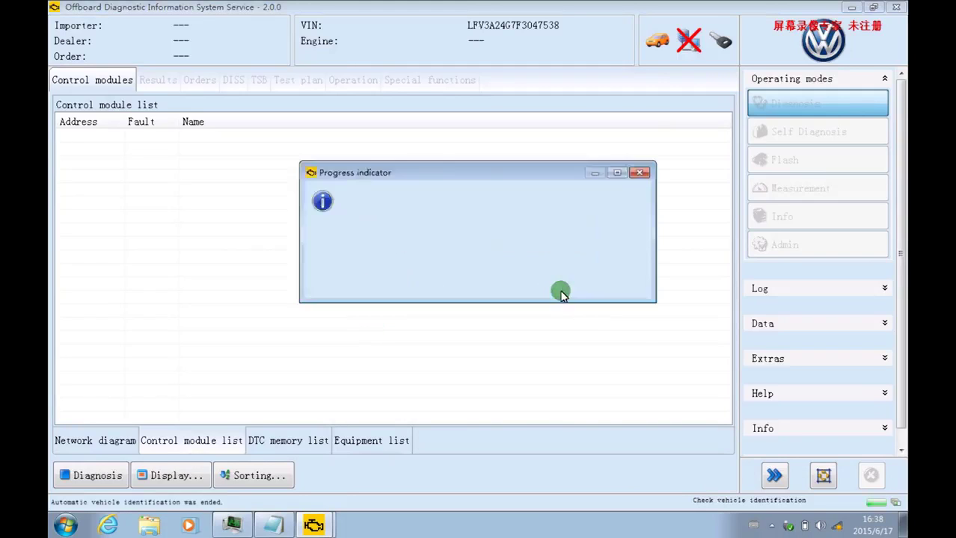
Set the vehicle's manufacturer to Audi and its model to Audi A6 2011>.
left_click(617, 146)
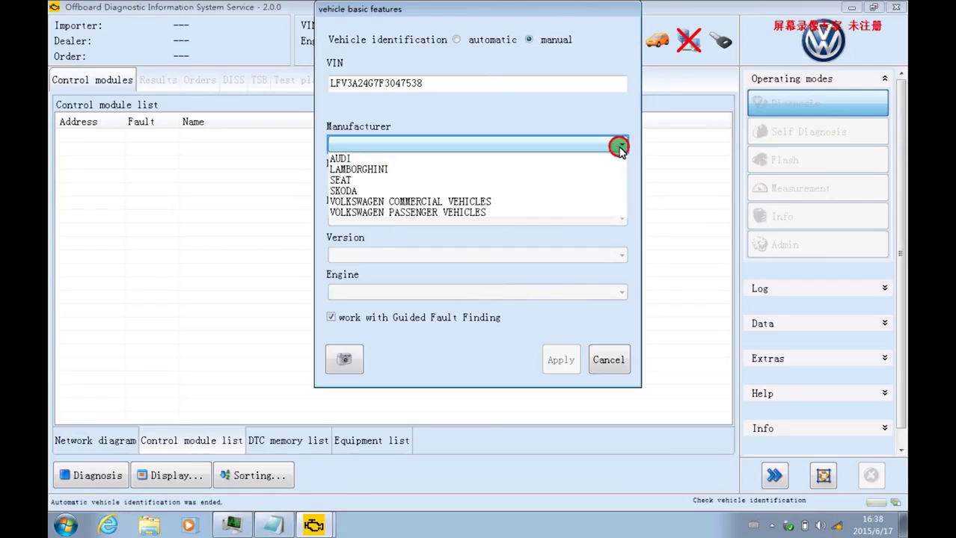
left_click(573, 160)
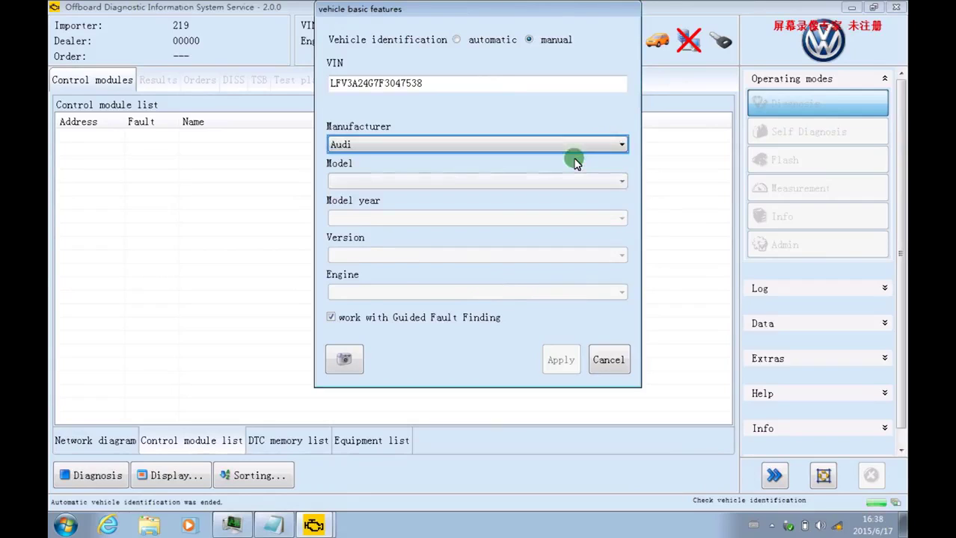
left_click(619, 180)
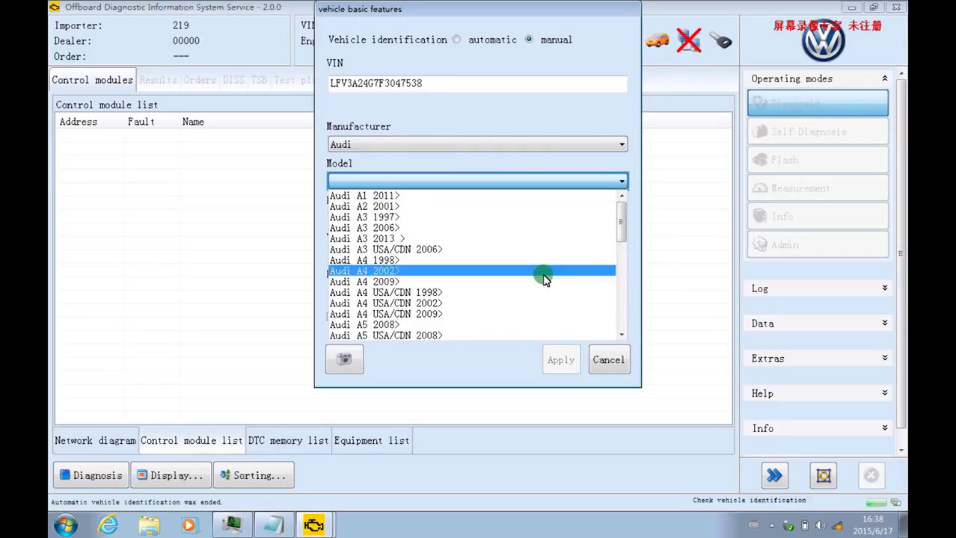
left_click(620, 335)
left_click(620, 335)
left_click(621, 335)
left_click(621, 335)
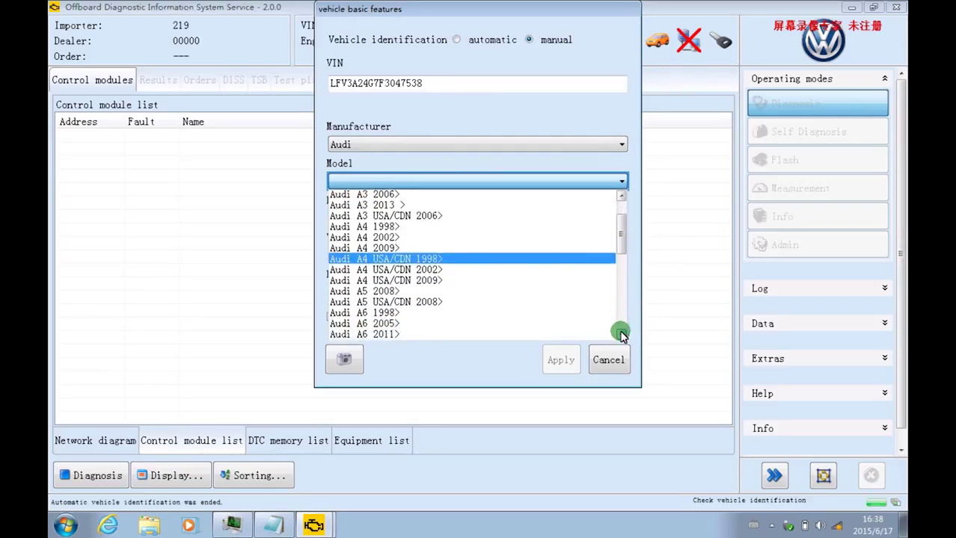
left_click(621, 334)
left_click(598, 325)
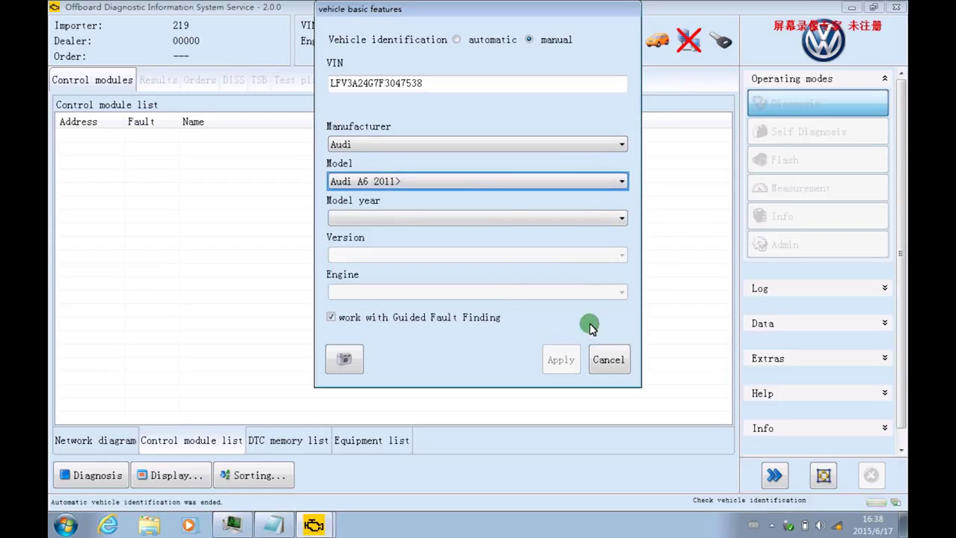
Set the model year to 2012 (C), the version to Sedan and the engine to CDNB 2.0l TFSI / 132 kW.
left_click(618, 217)
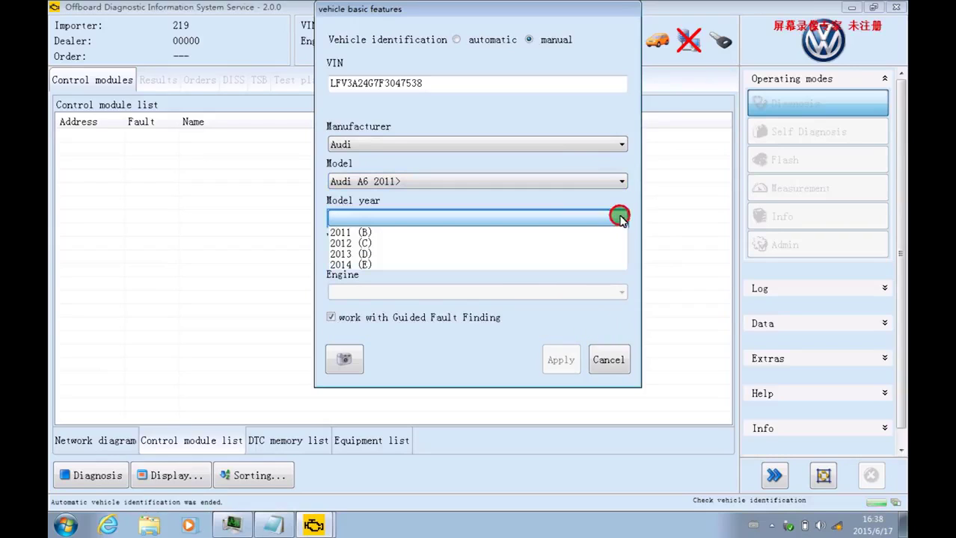
left_click(599, 244)
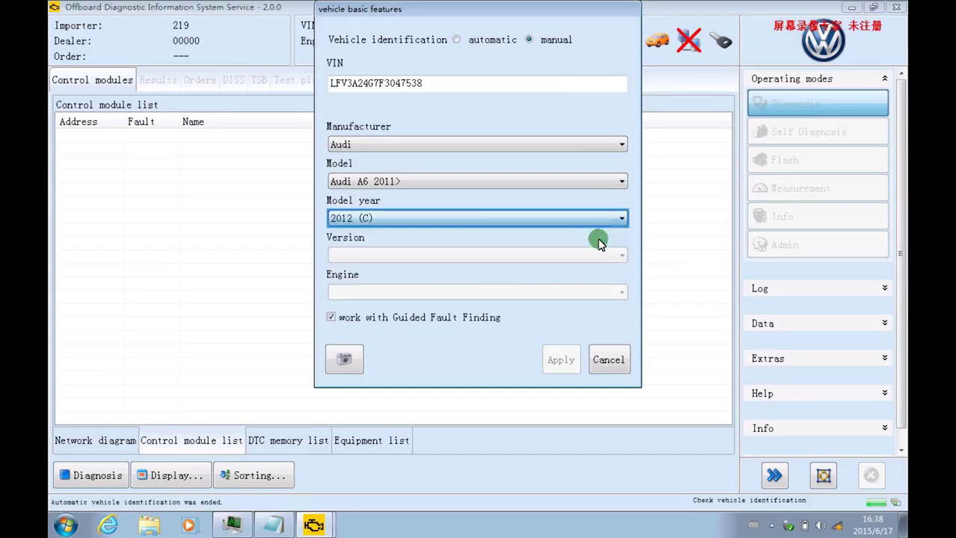
left_click(623, 254)
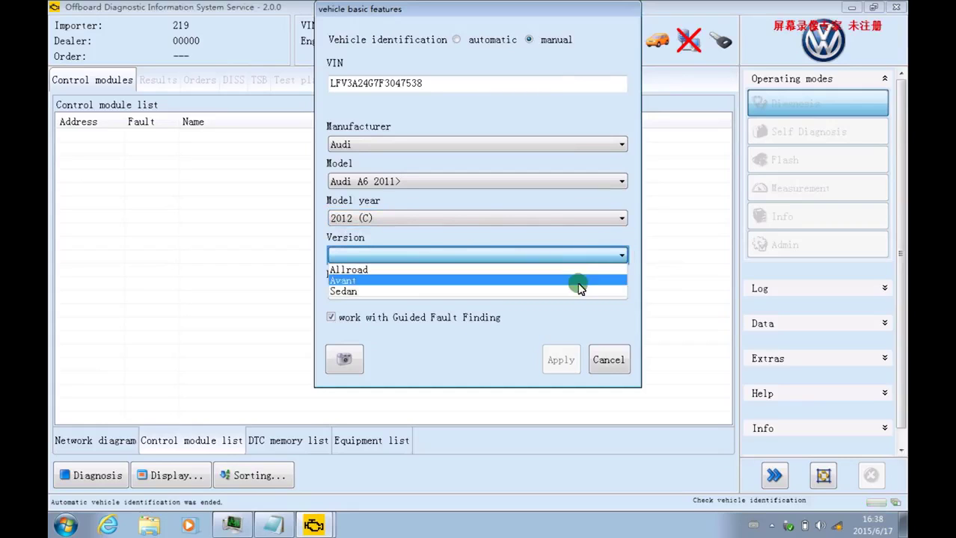
left_click(573, 292)
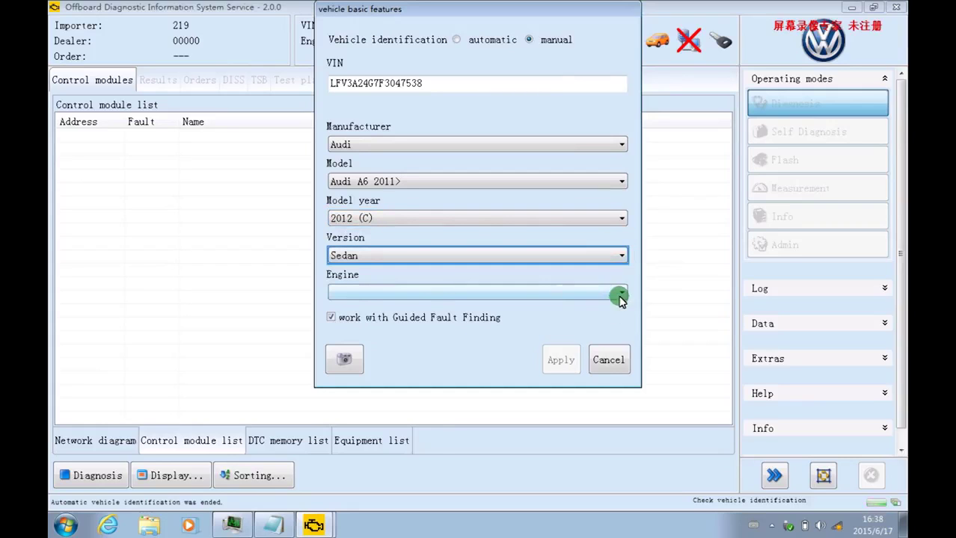
left_click(620, 292)
left_click(574, 317)
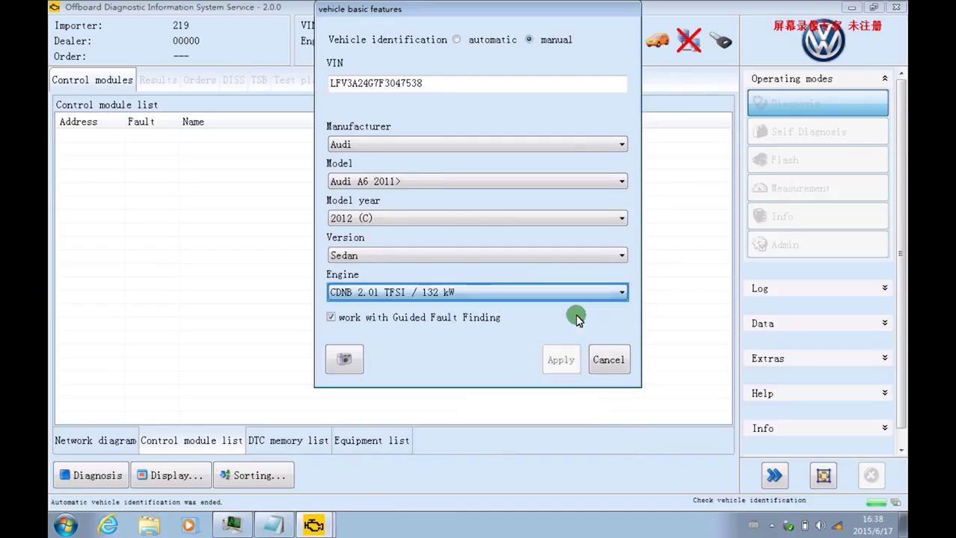
Turn off working with Guided Fault Finding, agree to diagnose without it and apply the vehicle basic features.
left_click(333, 319)
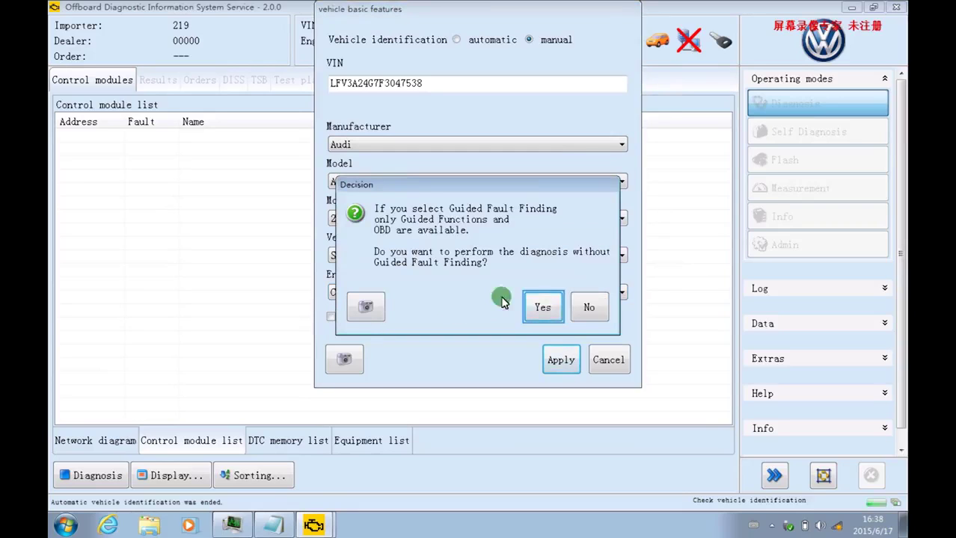
left_click(542, 307)
left_click(560, 362)
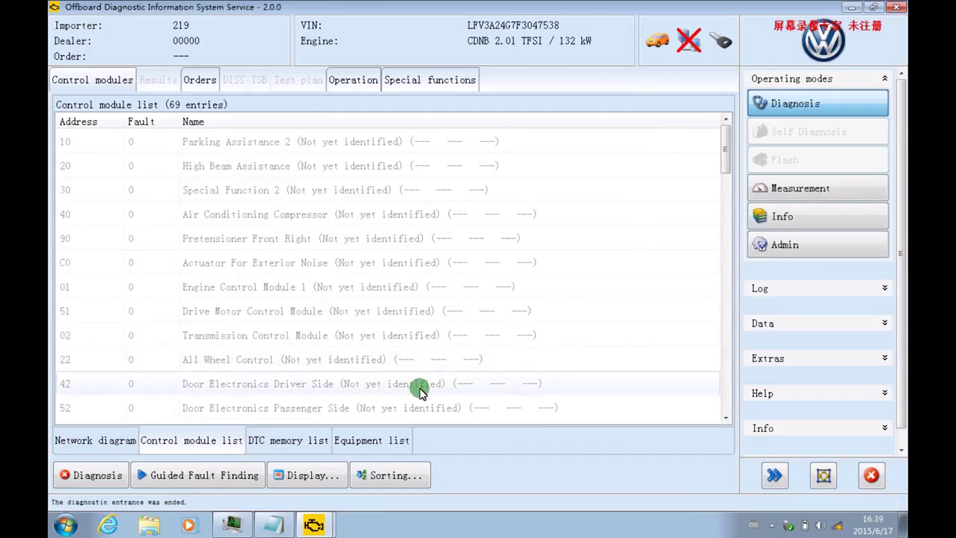
Identify Engine Control Module 1 (MOT_01) from the network diagram and select its entry in the control module list.
left_click(109, 442)
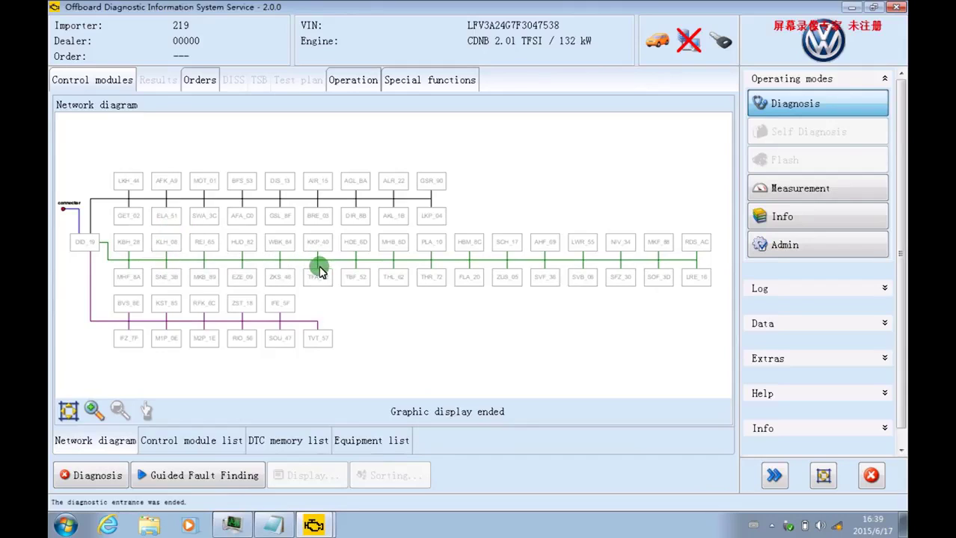
left_click(209, 185)
right_click(209, 185)
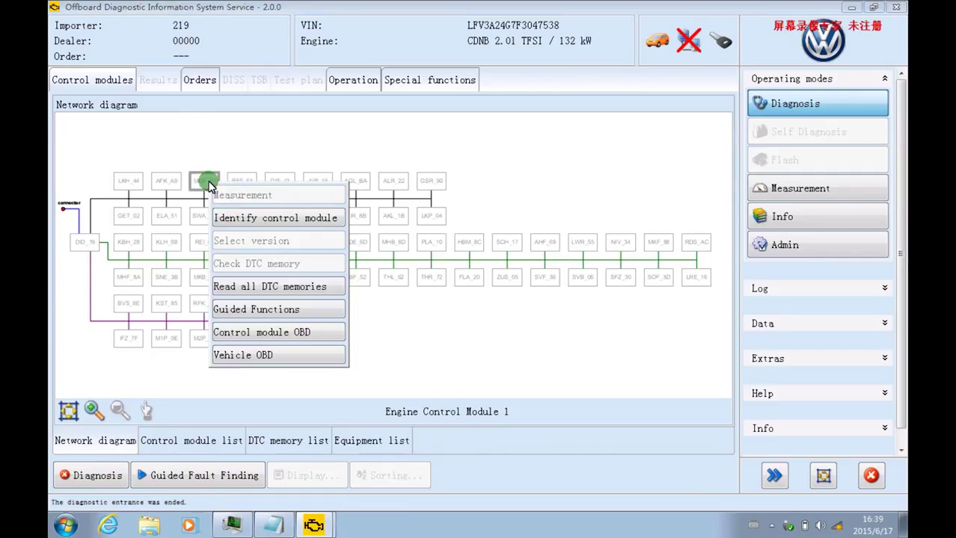
left_click(224, 217)
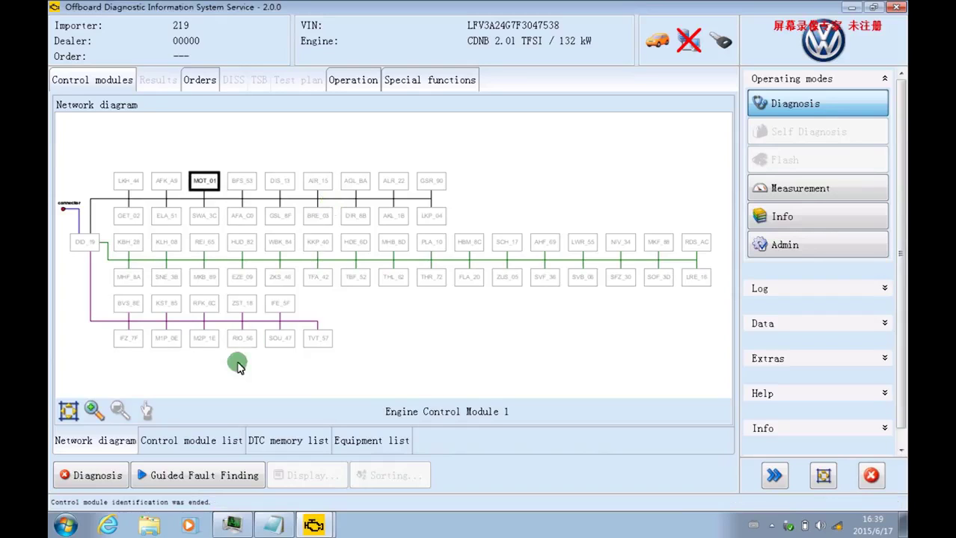
left_click(193, 441)
left_click(278, 288)
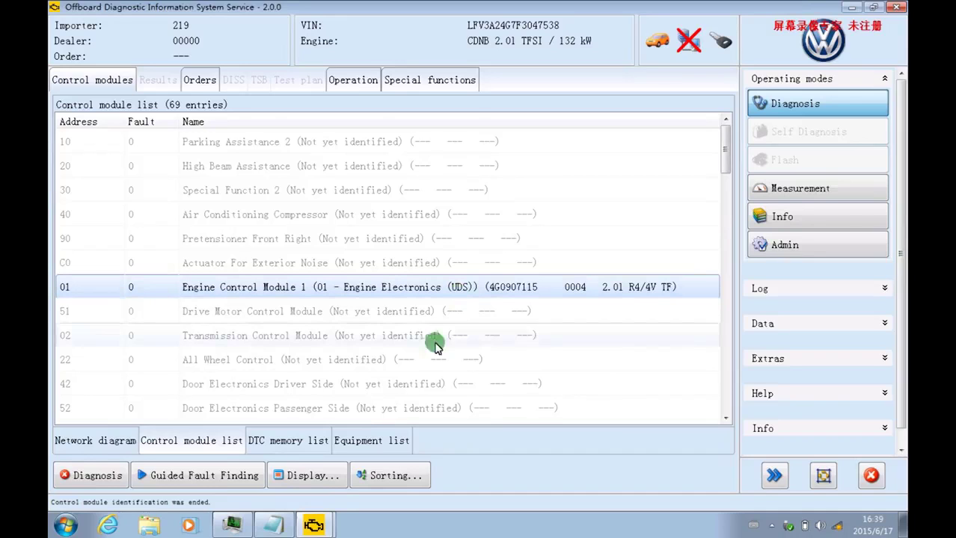
Switch to the Notepad document and add the line "2 you can see our vas 5054a support UDS" below the first note.
left_click(281, 523)
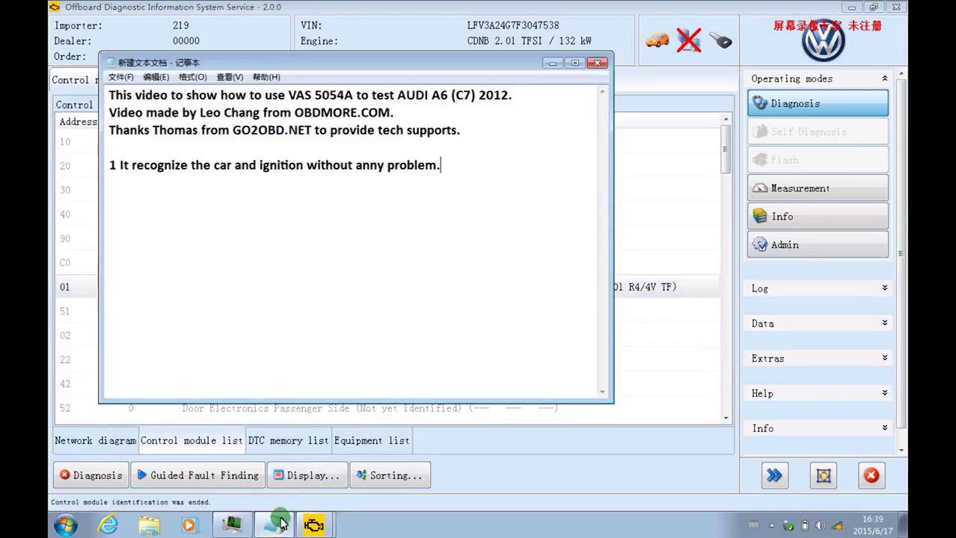
left_click(473, 198)
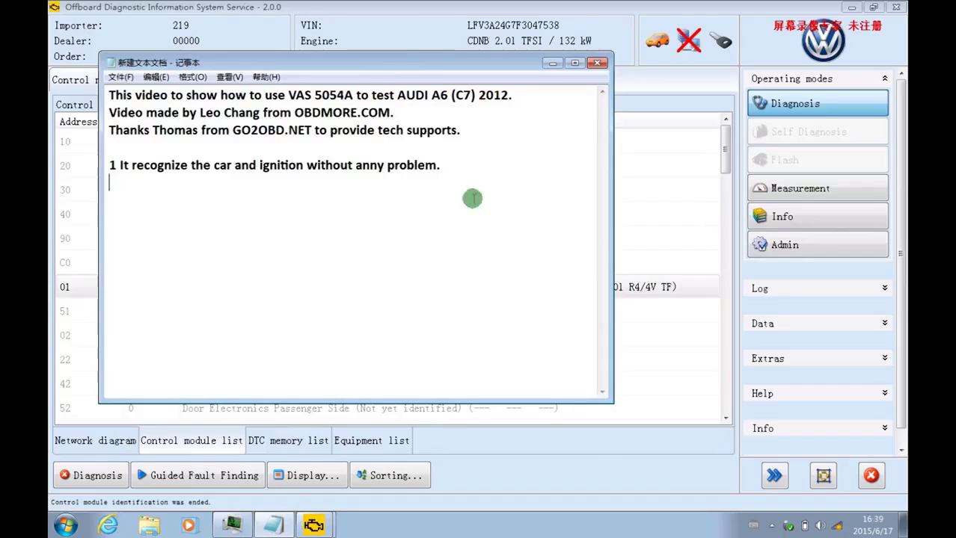
type("2 you can s")
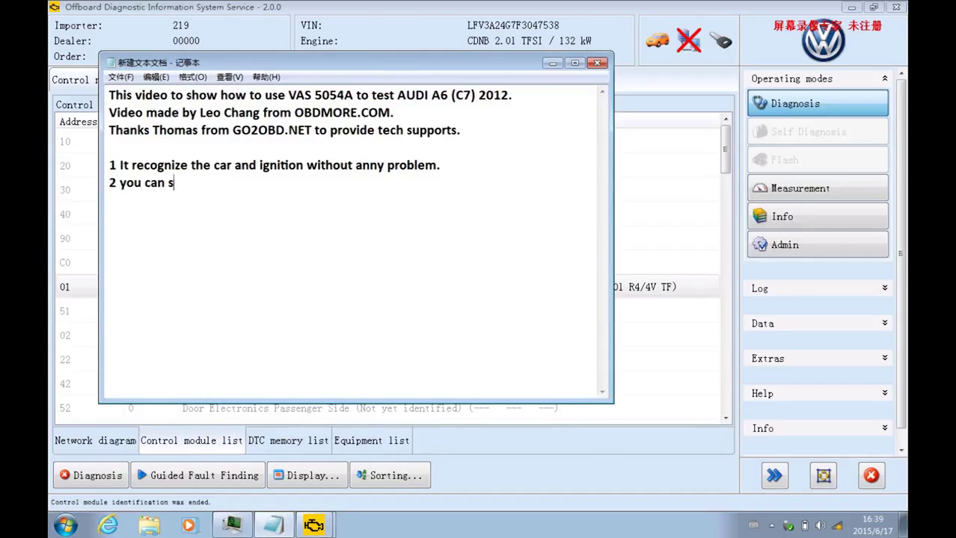
type("ee our va")
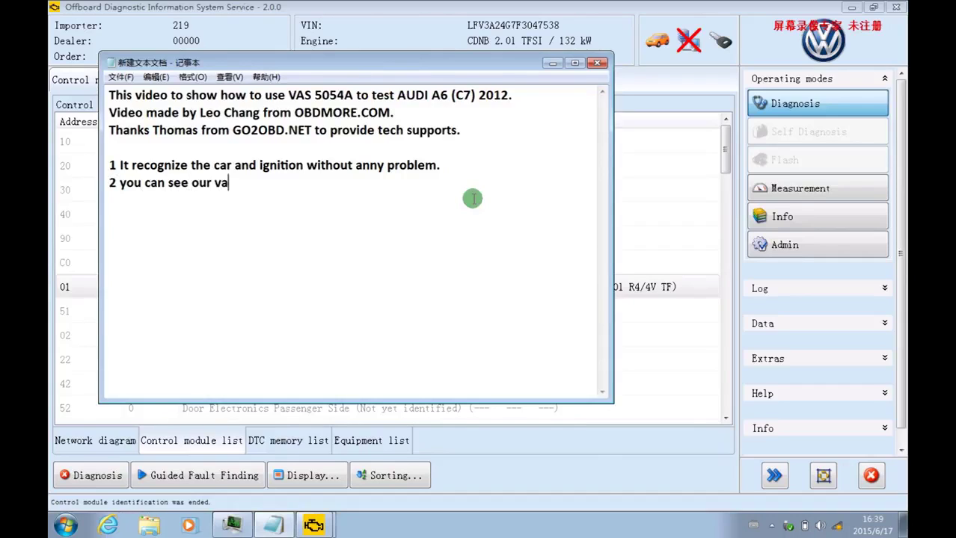
type("s 5054a support US")
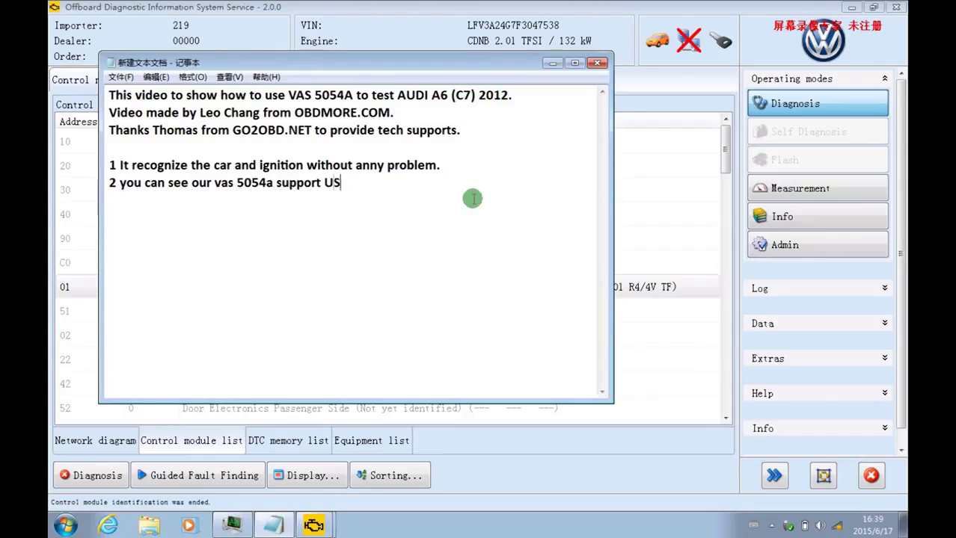
type("DUDS")
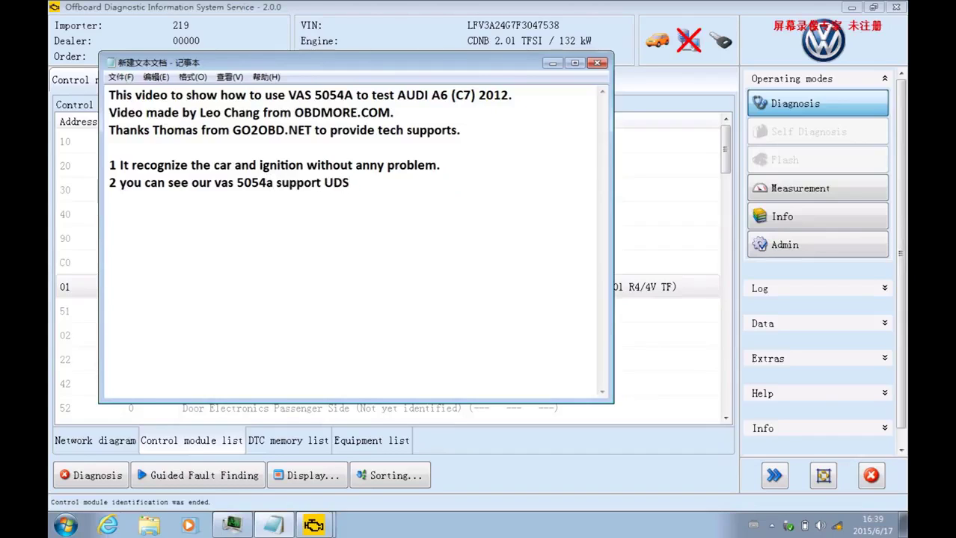
Return to ODIS and identify the Transmission Control Module (02) and Door Electronics Driver Side (42) in the control module list.
left_click(550, 66)
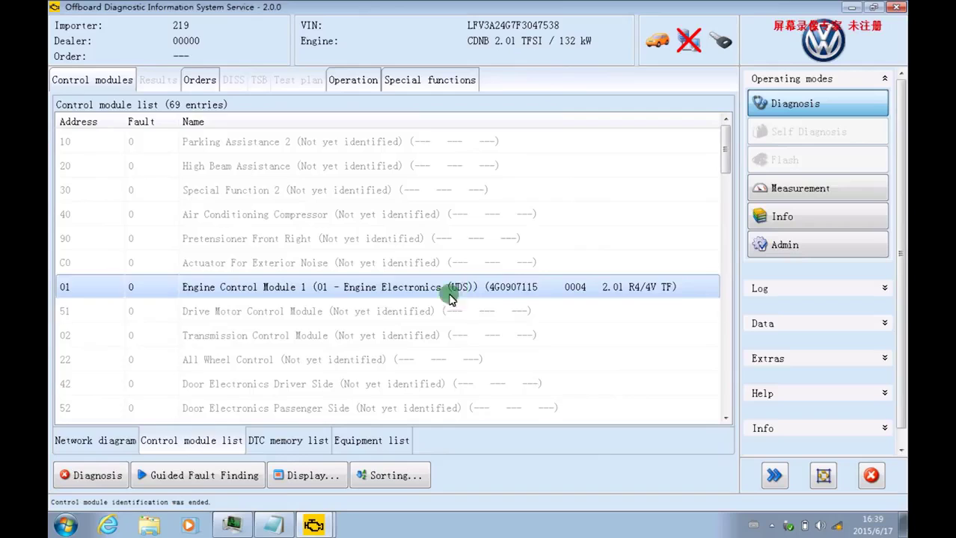
right_click(365, 337)
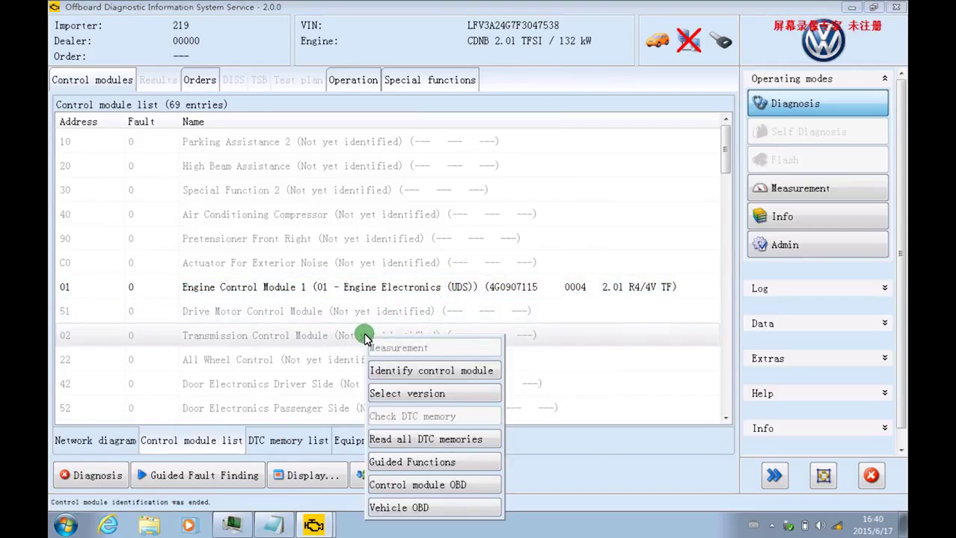
left_click(382, 371)
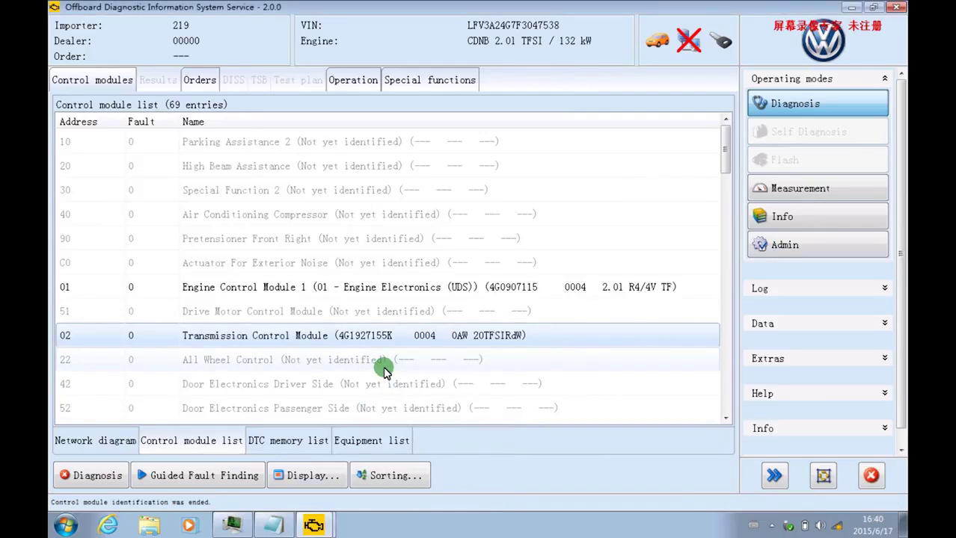
right_click(358, 389)
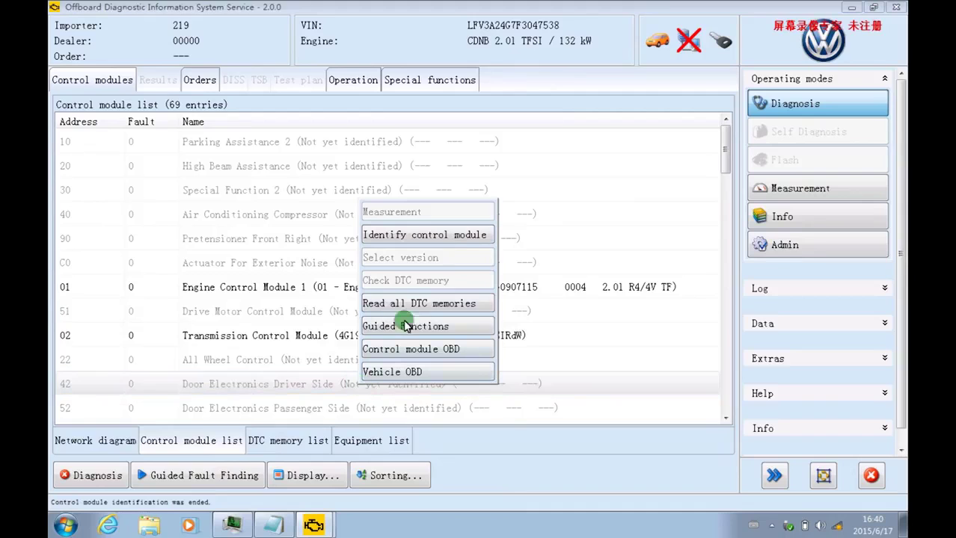
left_click(447, 236)
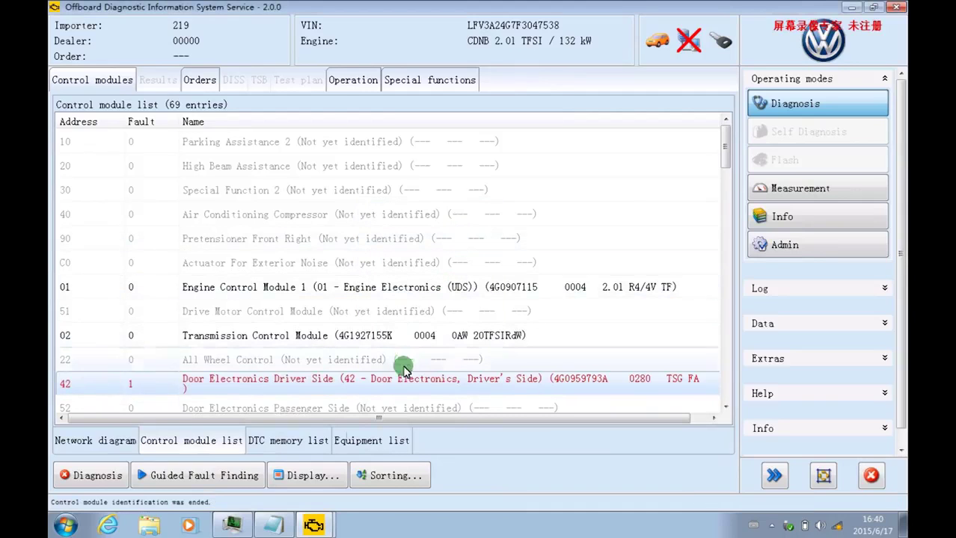
Switch to the Notepad document and add the line "3 found a faulty code" below the second note.
left_click(274, 526)
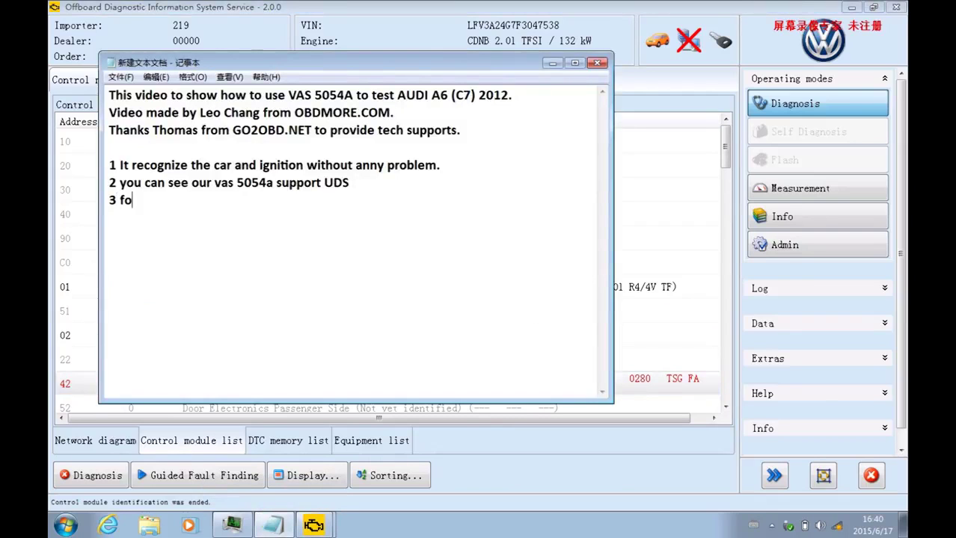
type("found a faukt")
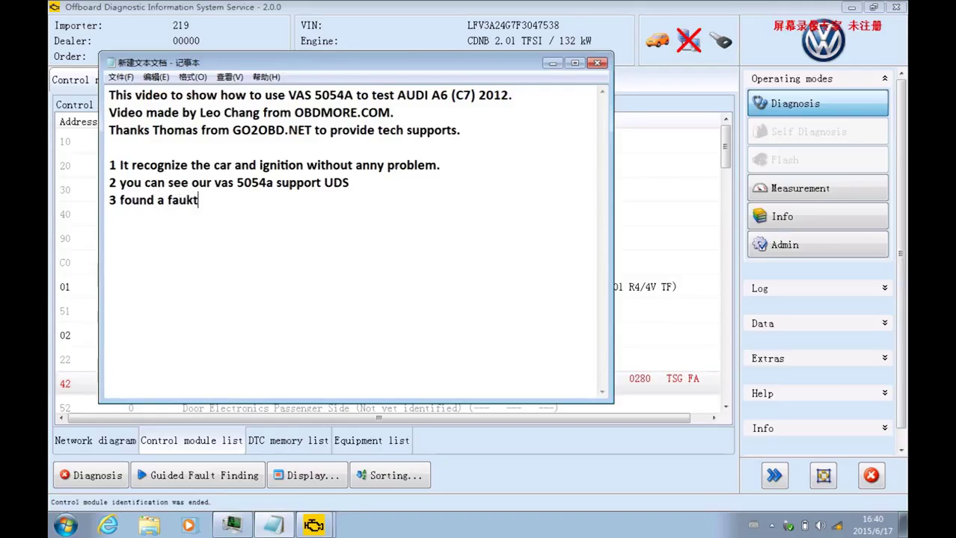
key("BackSpace")
key("BackSpace")
type("l")
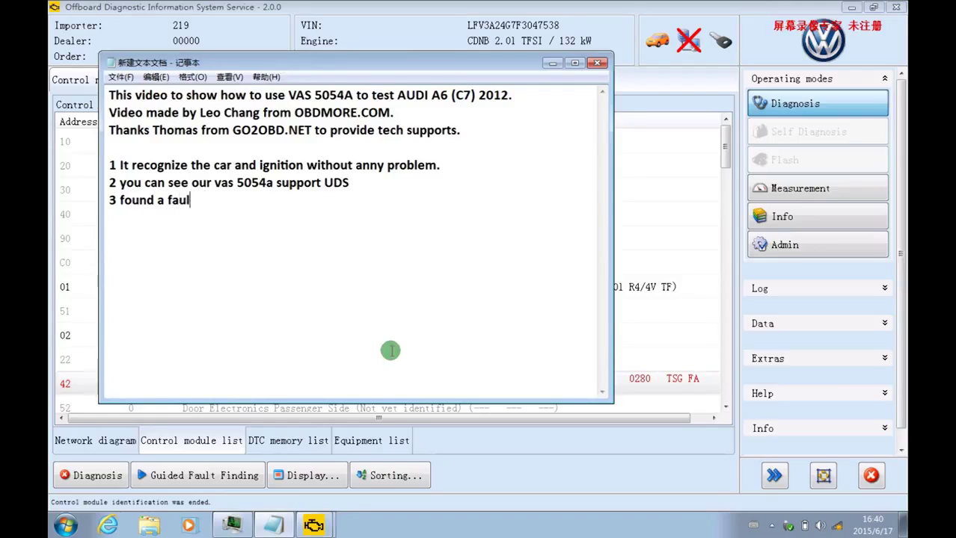
type("ty code")
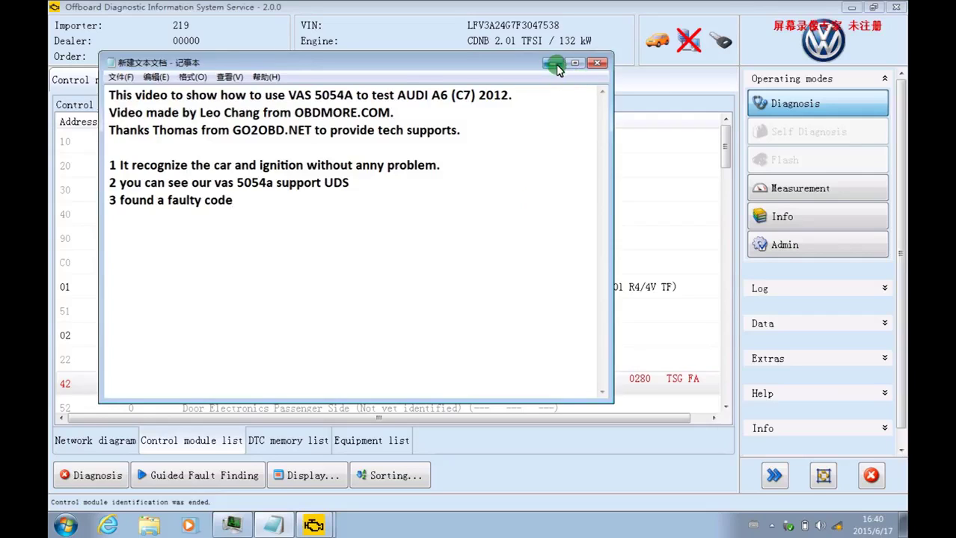
Return to ODIS and perform the Complete DTC memory function from Vehicle OBD on the Door Electronics Driver Side entry.
left_click(553, 64)
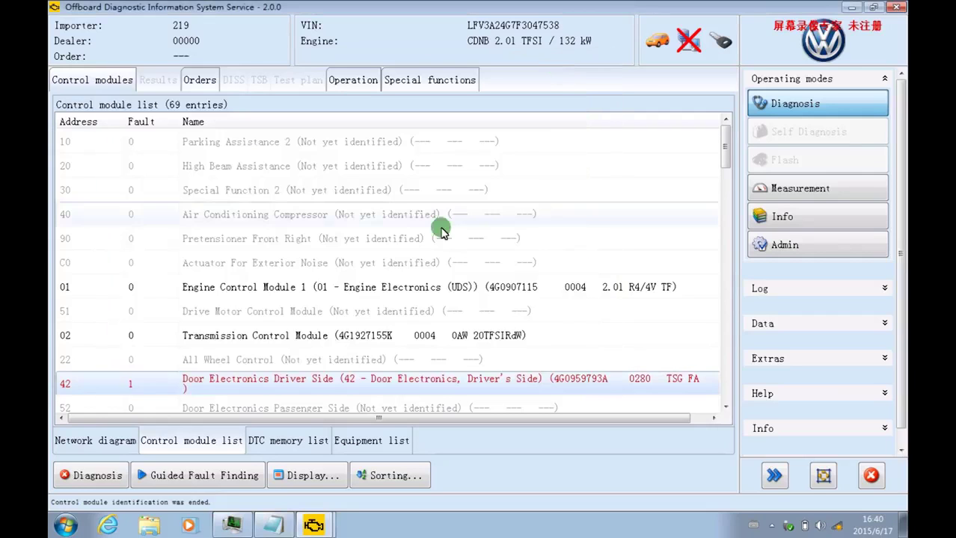
left_click(368, 381)
right_click(367, 382)
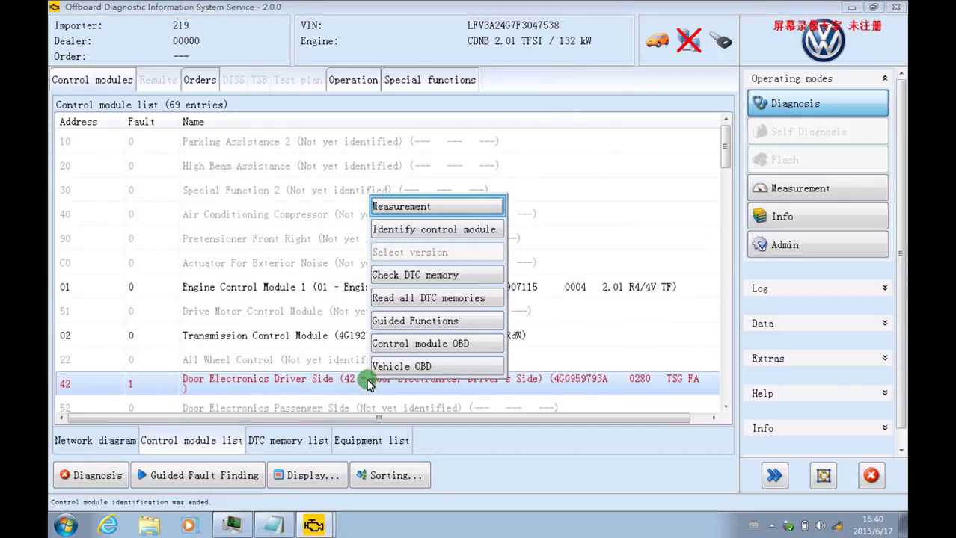
left_click(392, 368)
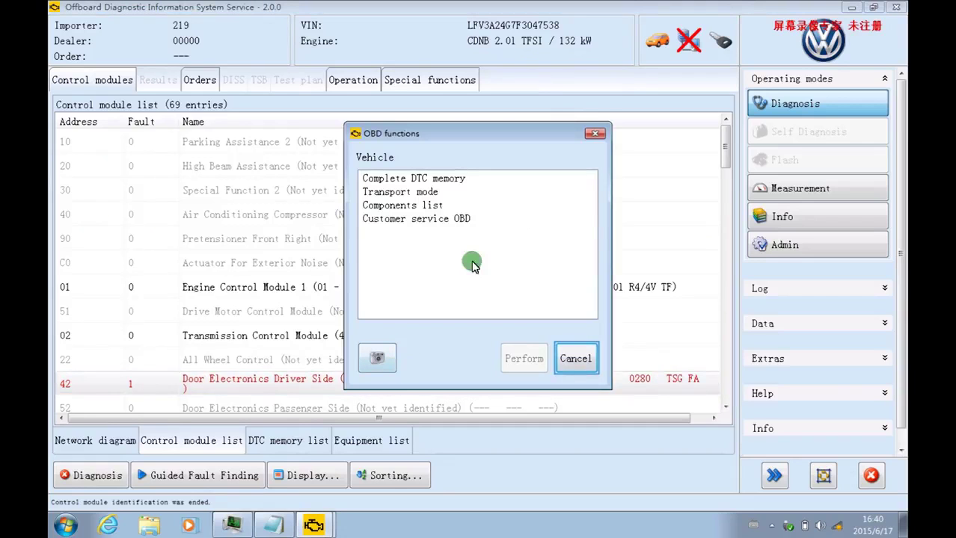
left_click(456, 179)
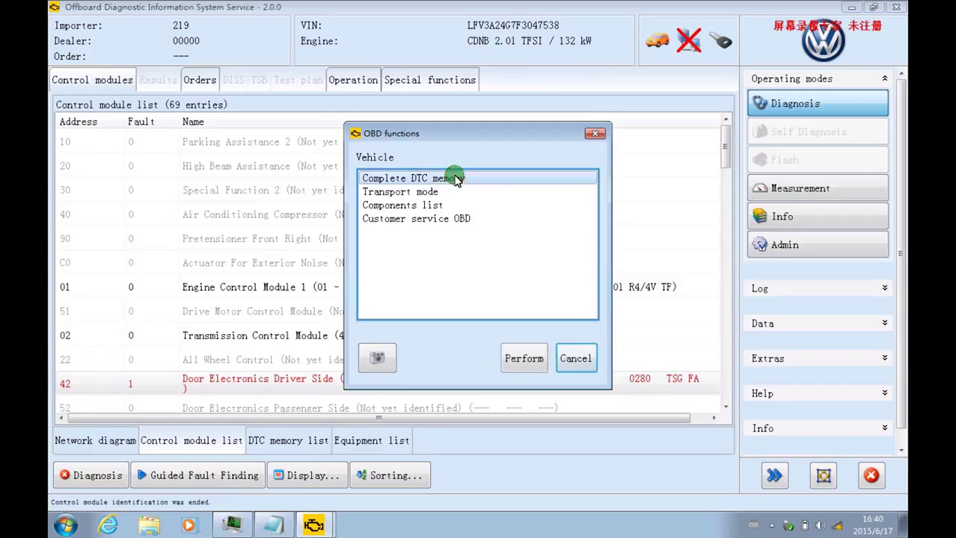
left_click(523, 359)
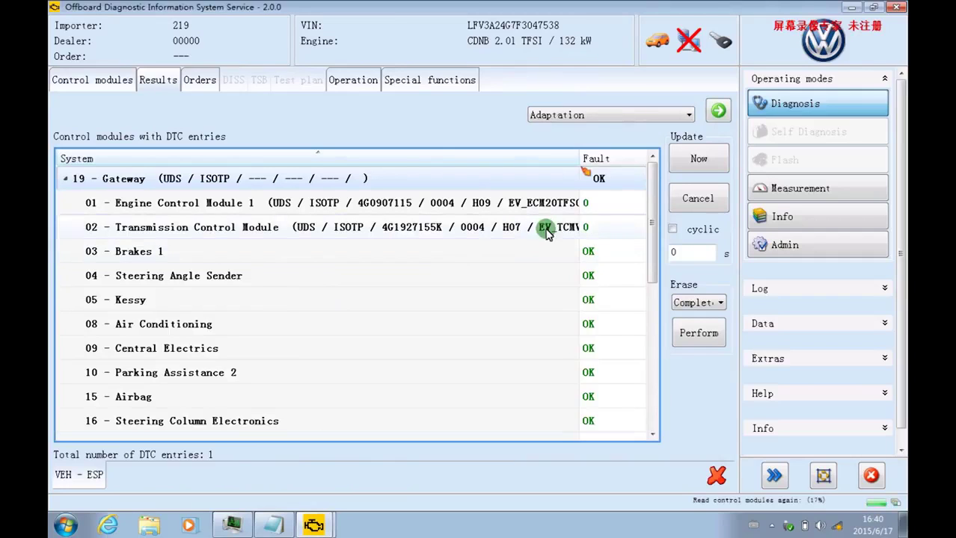
Review the control modules with DTC entries and select 42 - Door Electronics Driver Side.
left_click(569, 253)
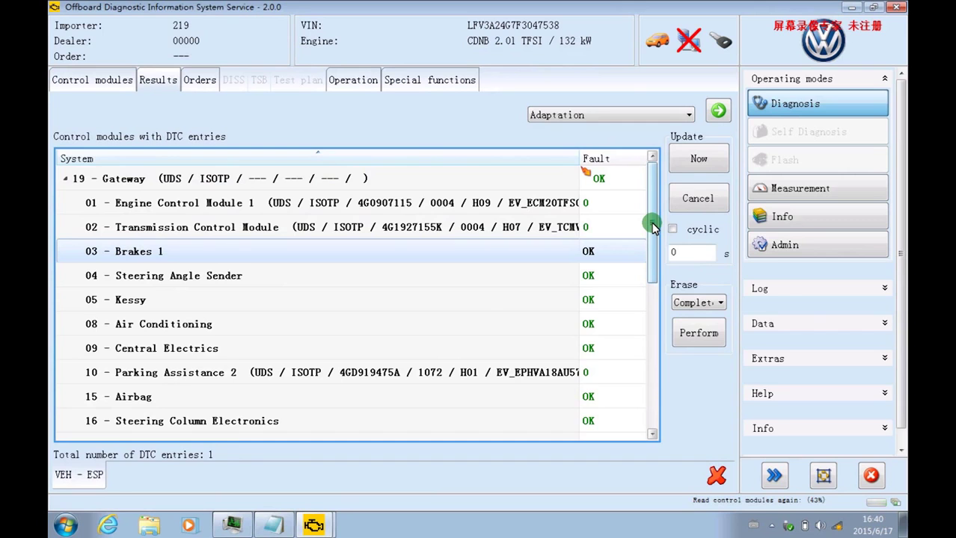
left_click_drag(652, 225, 662, 314)
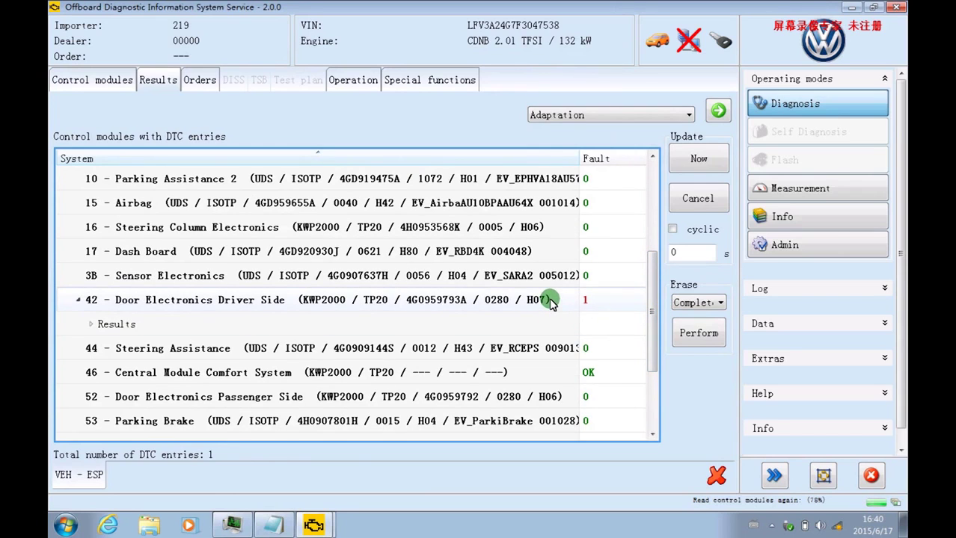
left_click_drag(649, 342, 654, 366)
left_click(514, 276)
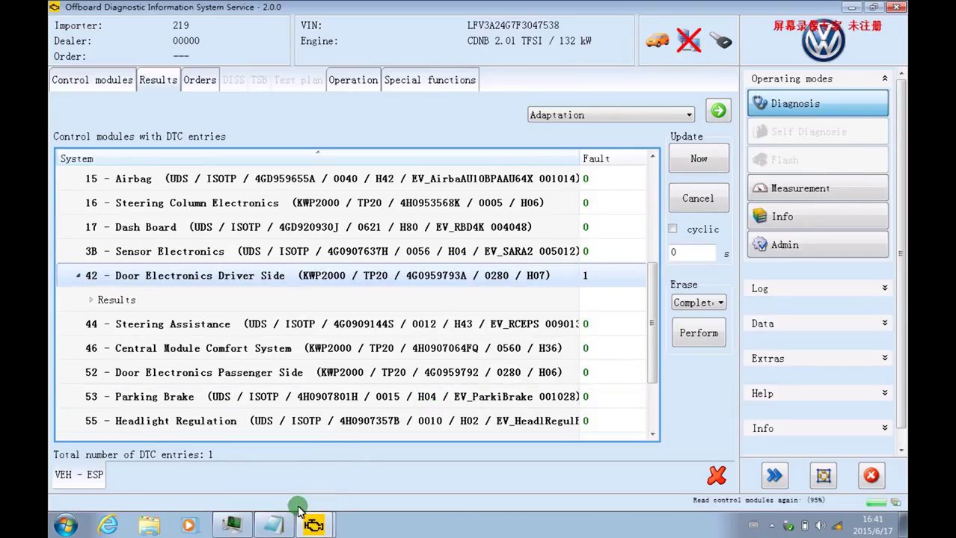
Switch to the Notepad document and add the line "4 See all modules" below the third note.
left_click(281, 524)
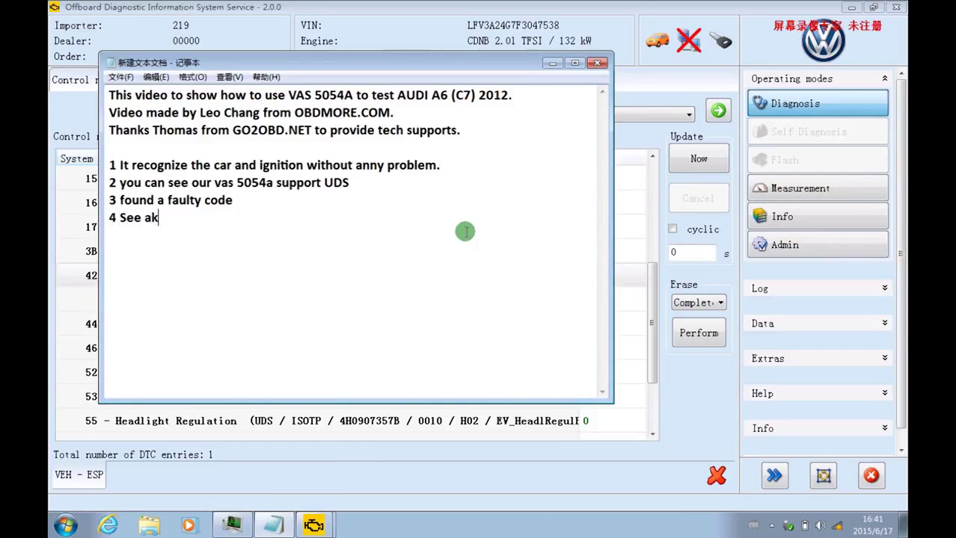
type("ll ")
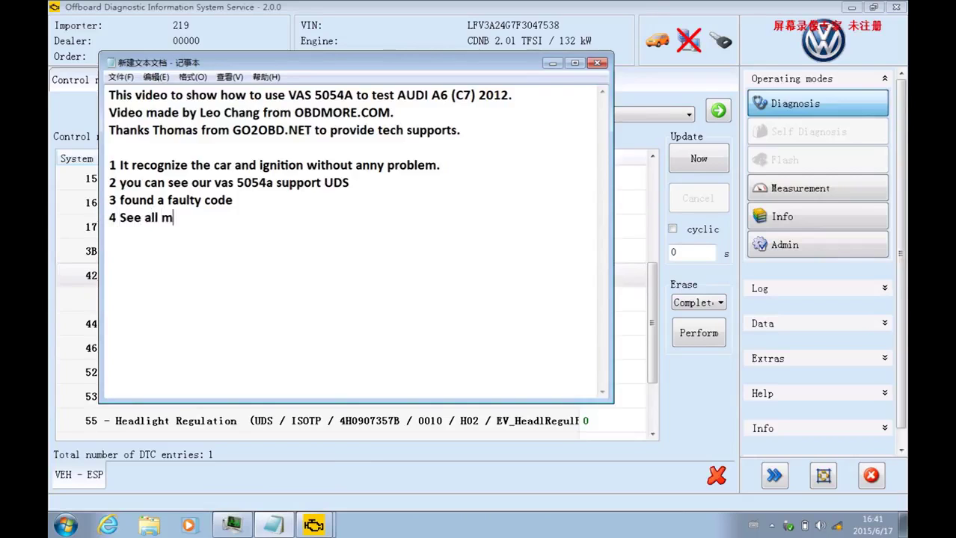
type("modules")
Return to ODIS and open the DTC memory details of 42 - Door Electronics Driver Side.
left_click(557, 65)
double_click(647, 274)
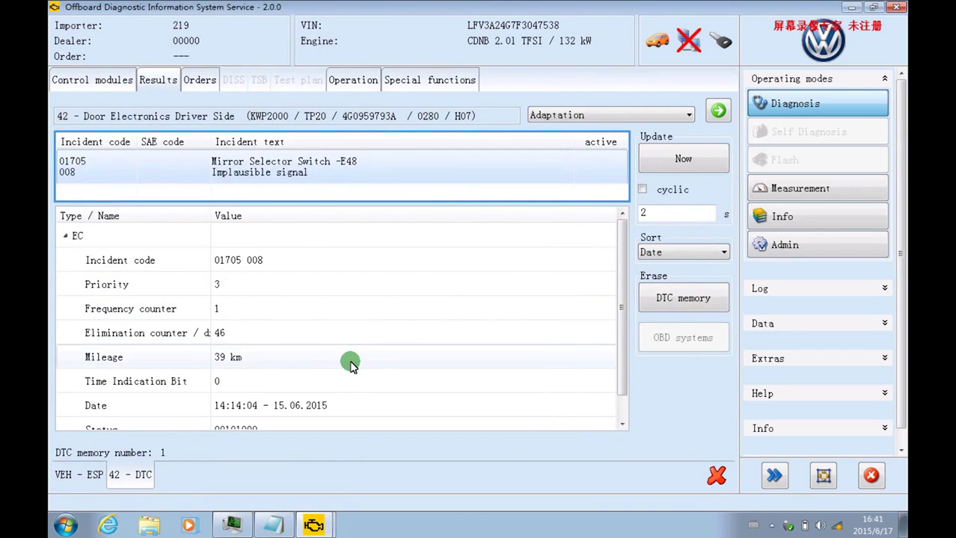
Switch to the Notepad document and add the closing line "Thanks for watching" after a blank line below the notes.
left_click(283, 523)
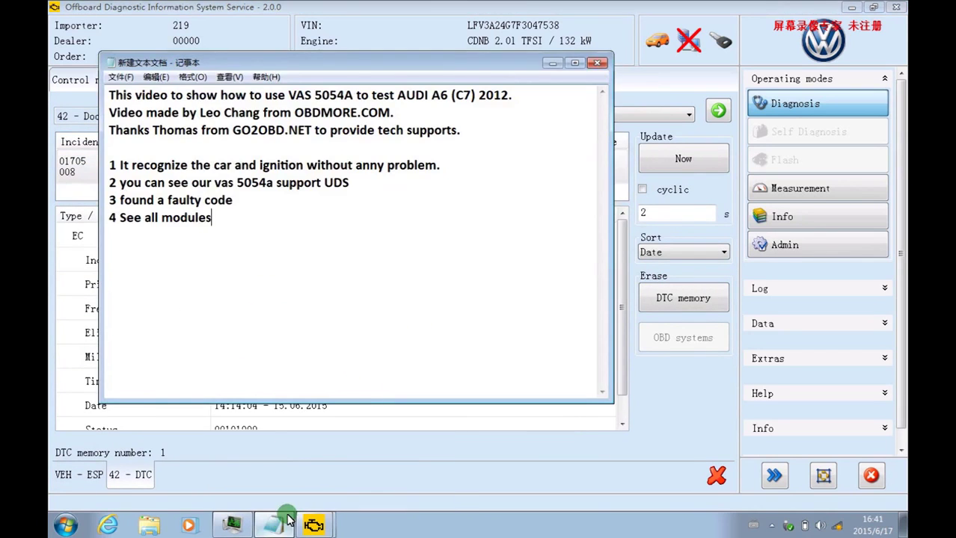
left_click(367, 384)
key("Return")
key("Return")
type("Thanks for")
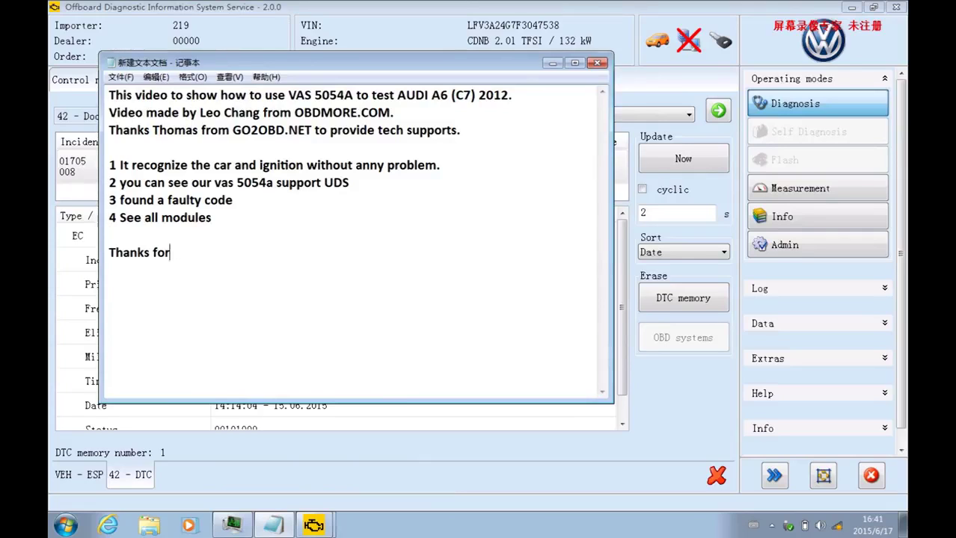
type(" watching")
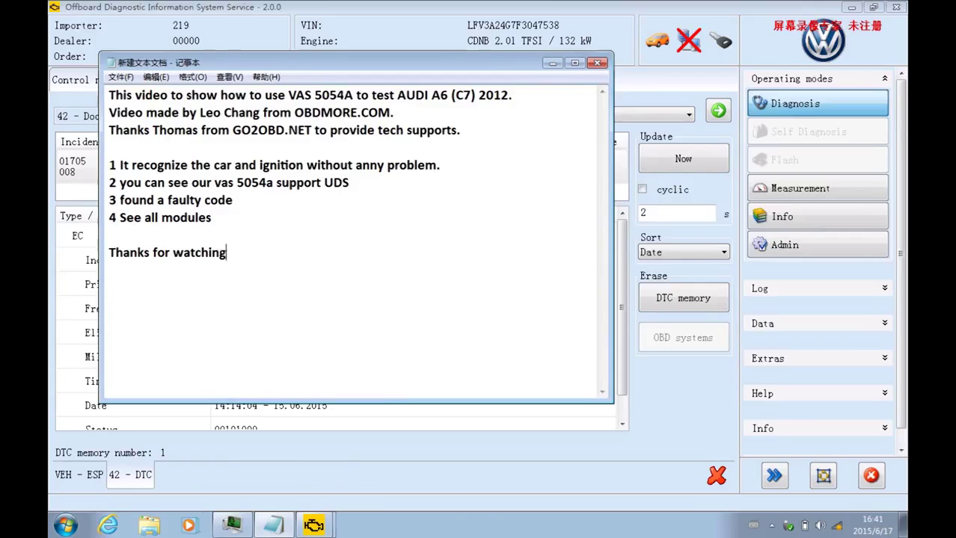